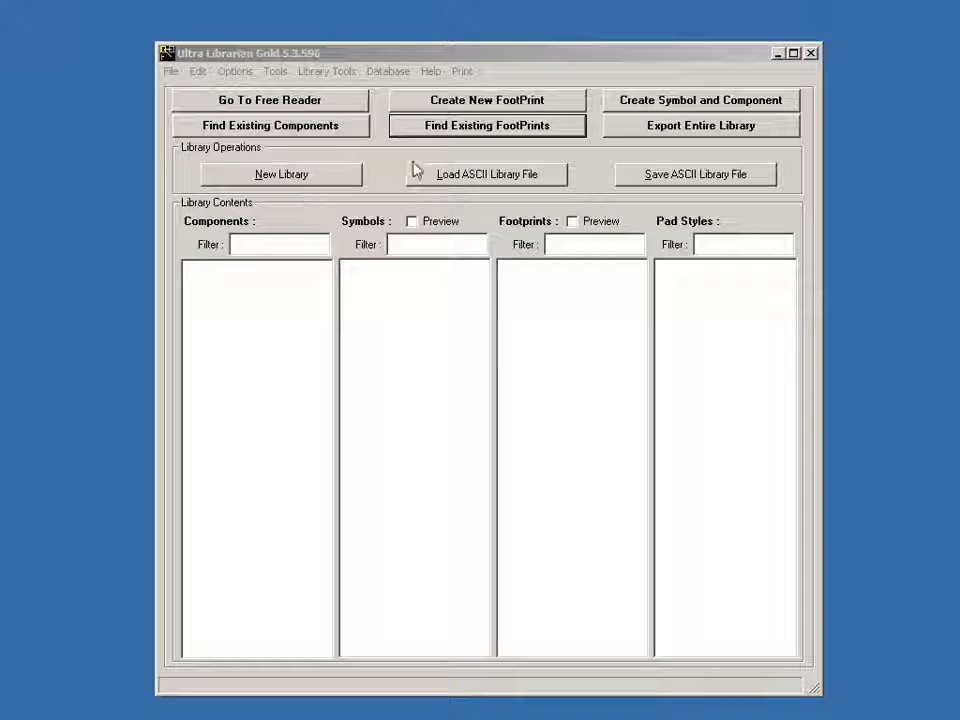
Open the footprint search by name, pin count and library, and browse the available footprints.
left_click(528, 130)
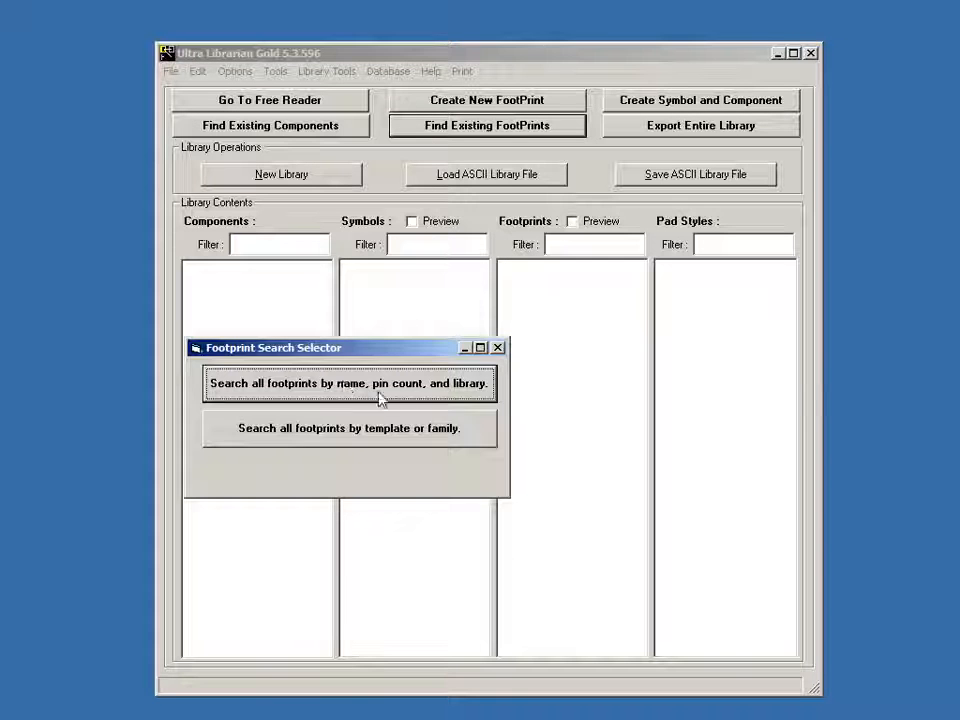
left_click(364, 385)
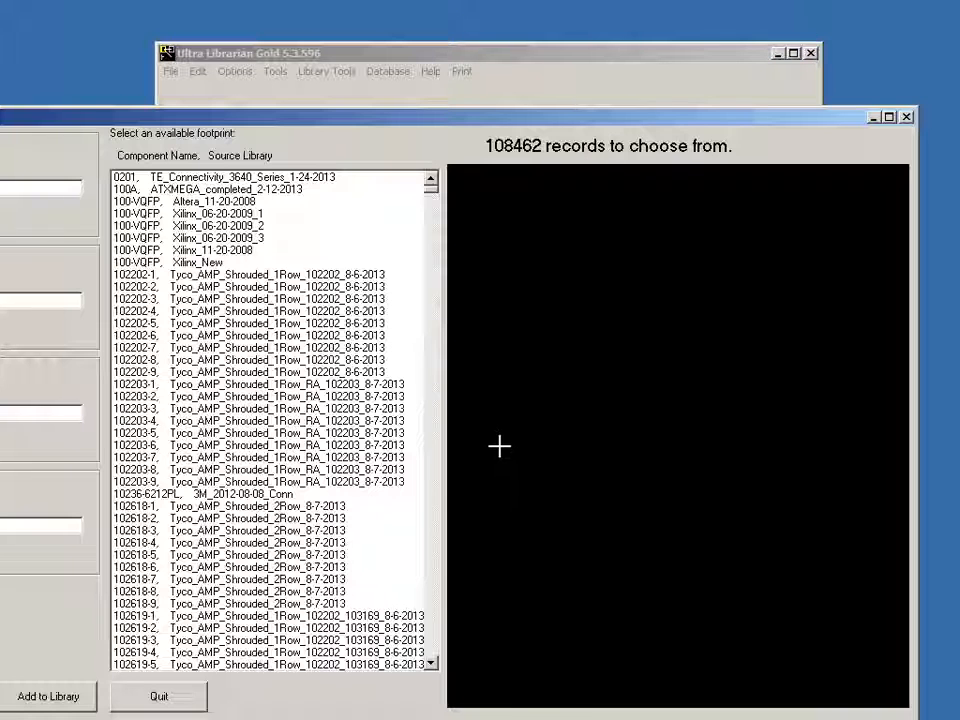
left_click_drag(344, 124, 563, 74)
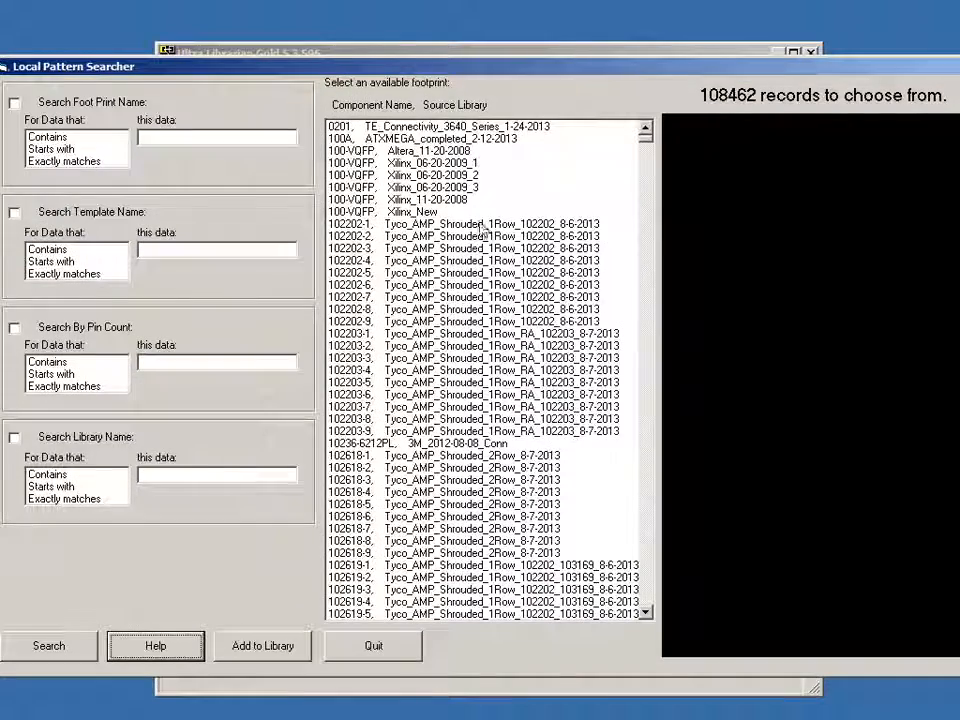
left_click_drag(645, 138, 645, 315)
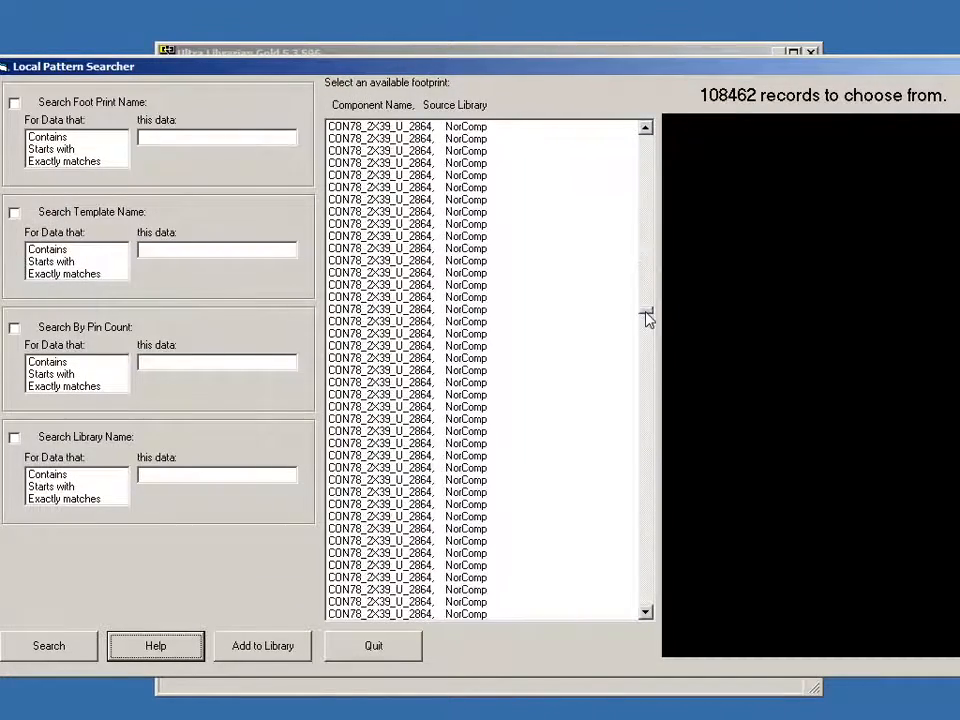
Search for footprints whose footprint name contains "qfn".
left_click(14, 102)
left_click(44, 139)
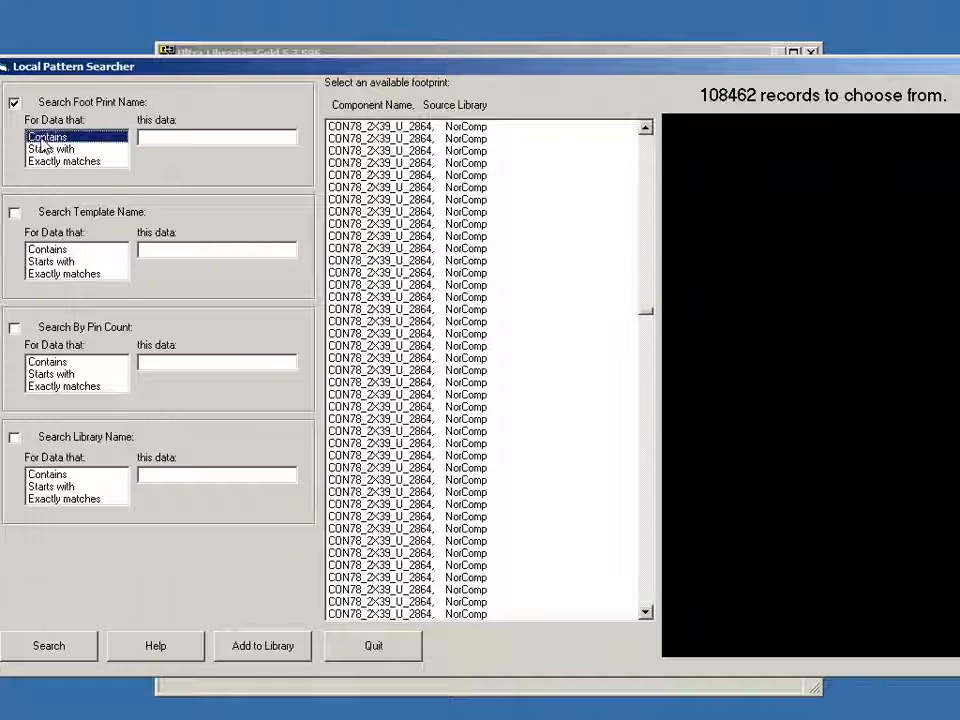
left_click(167, 146)
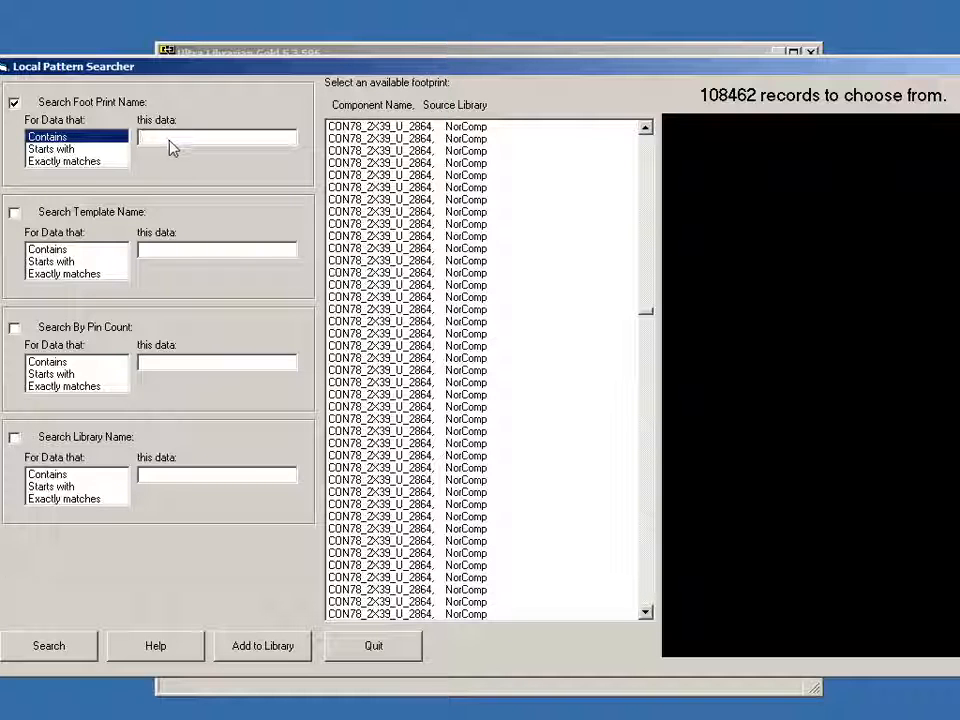
type("qfn")
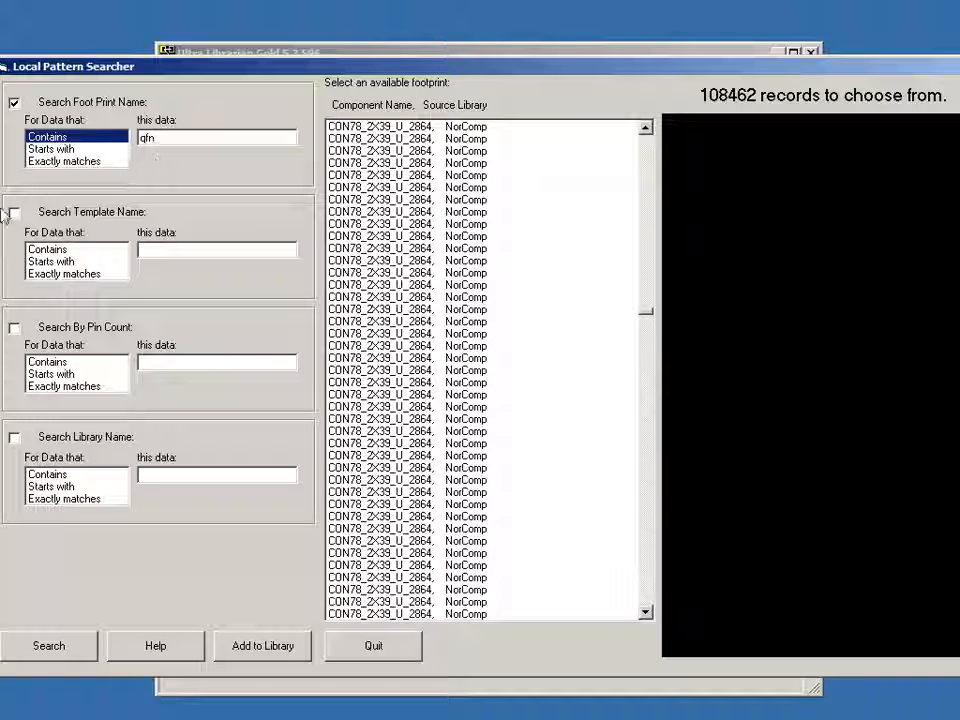
left_click(80, 648)
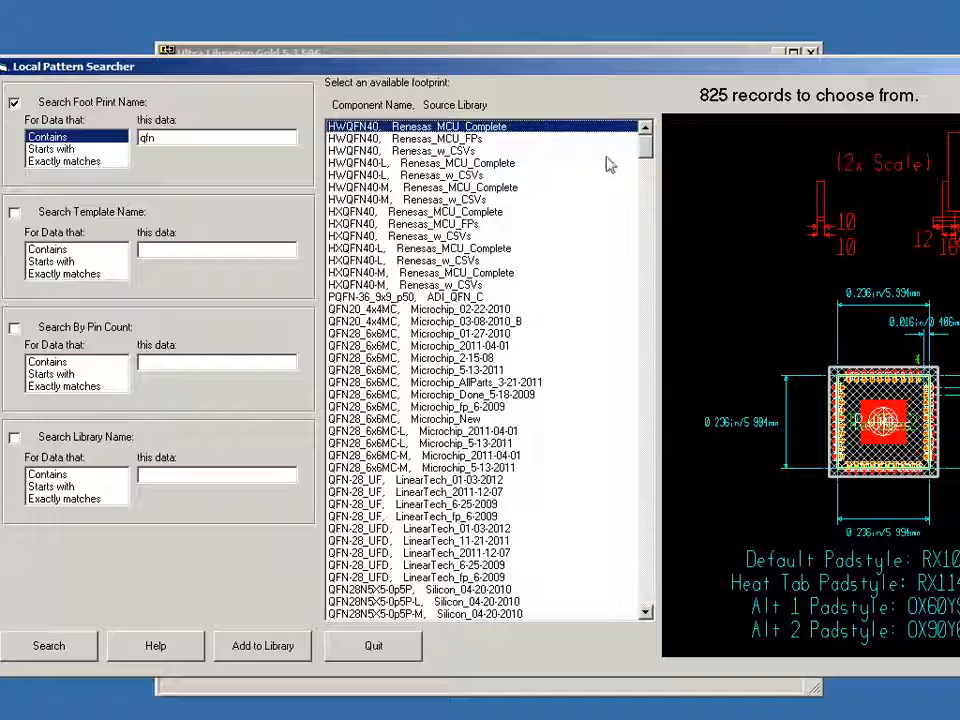
Browse the QFN footprints and preview QFN36-L from the Freescale_2013-06-03c library.
left_click_drag(647, 146, 646, 153)
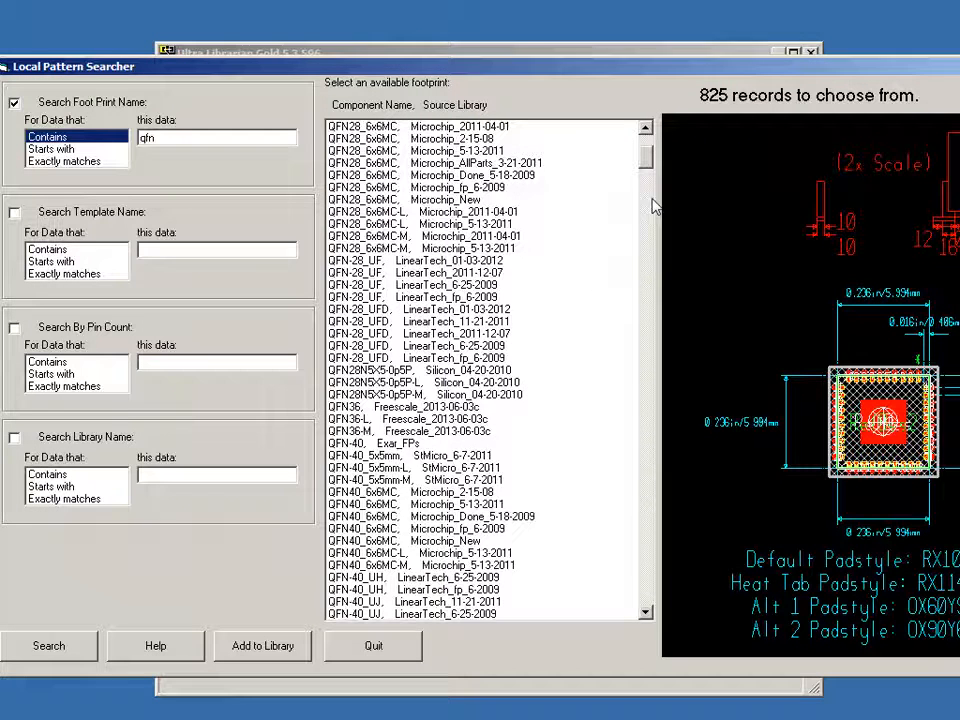
left_click_drag(646, 157, 649, 190)
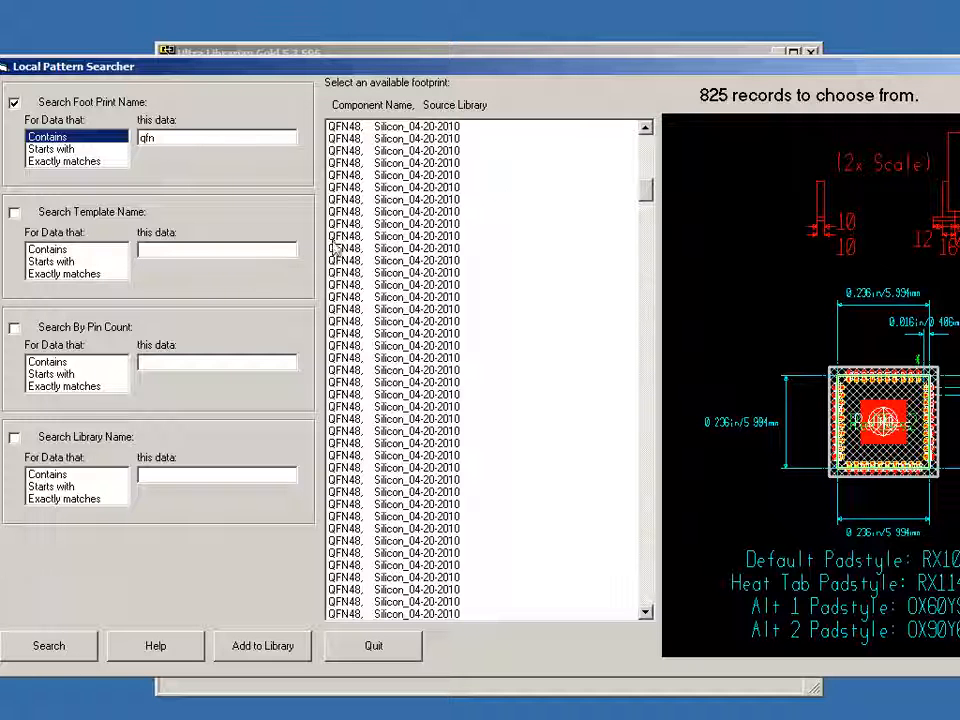
left_click(646, 160)
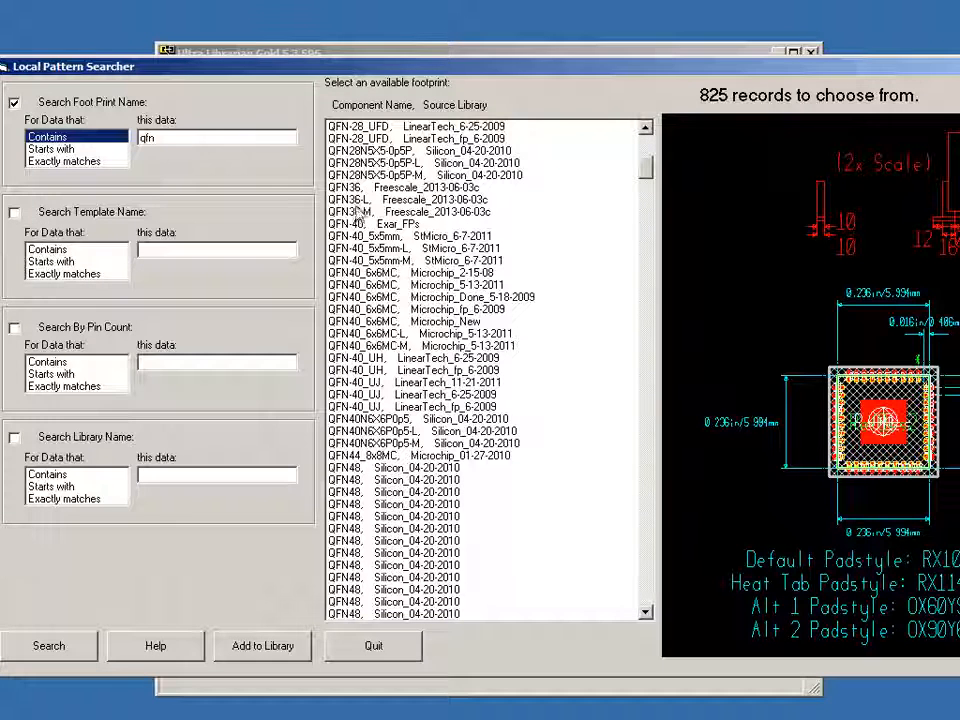
left_click(358, 200)
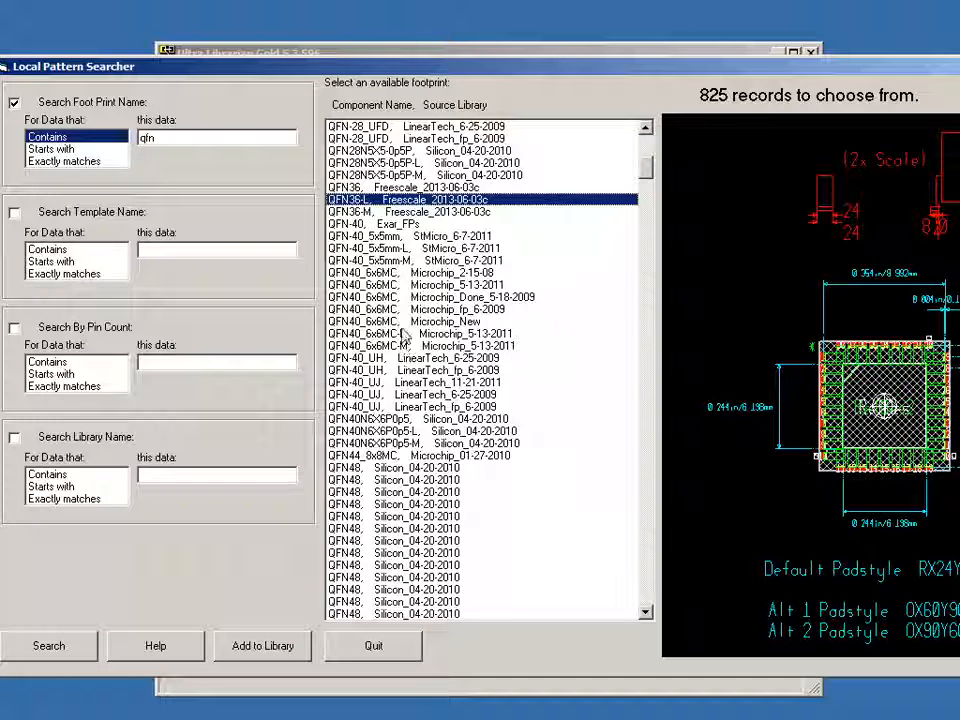
Add the QFN28N5X5-0p5P-L footprint from Silicon_04-20-2010 to the library and close the footprint search.
left_click(354, 163)
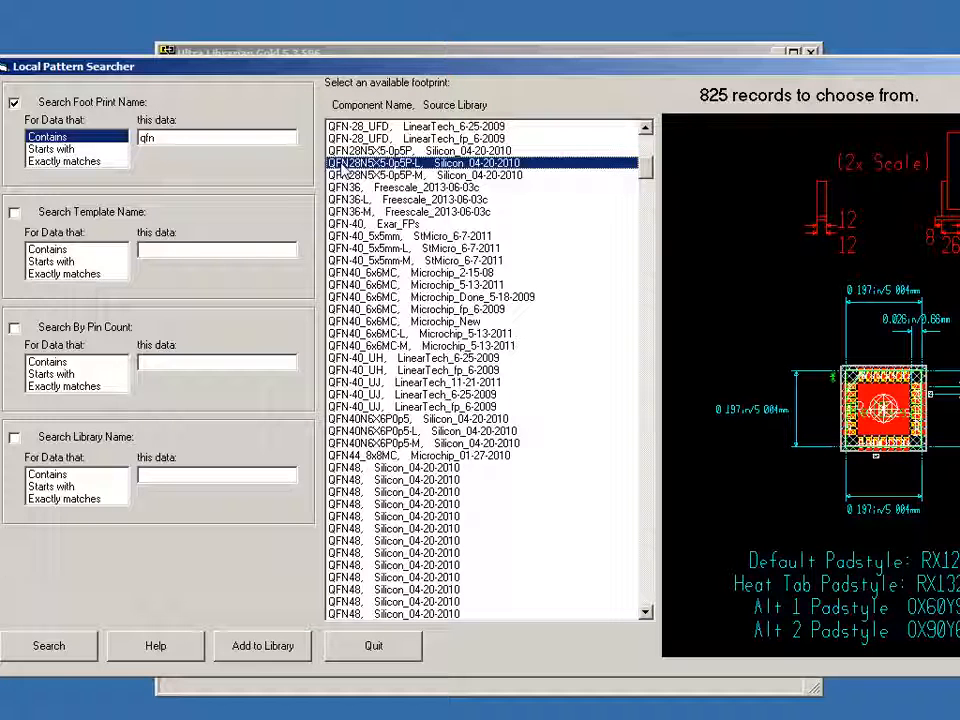
left_click(268, 650)
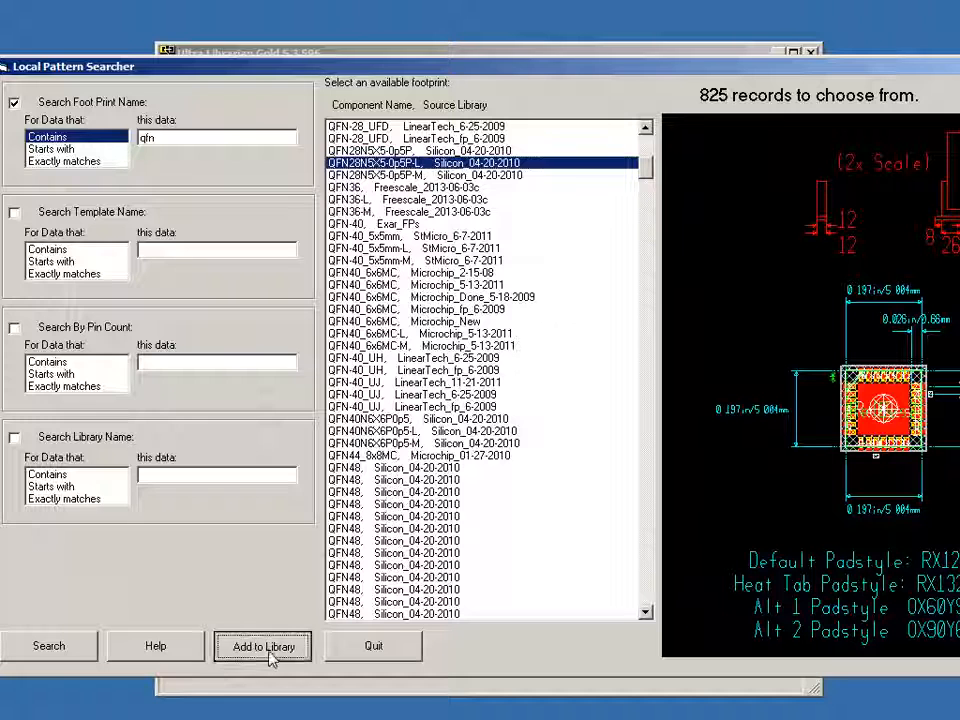
left_click(410, 648)
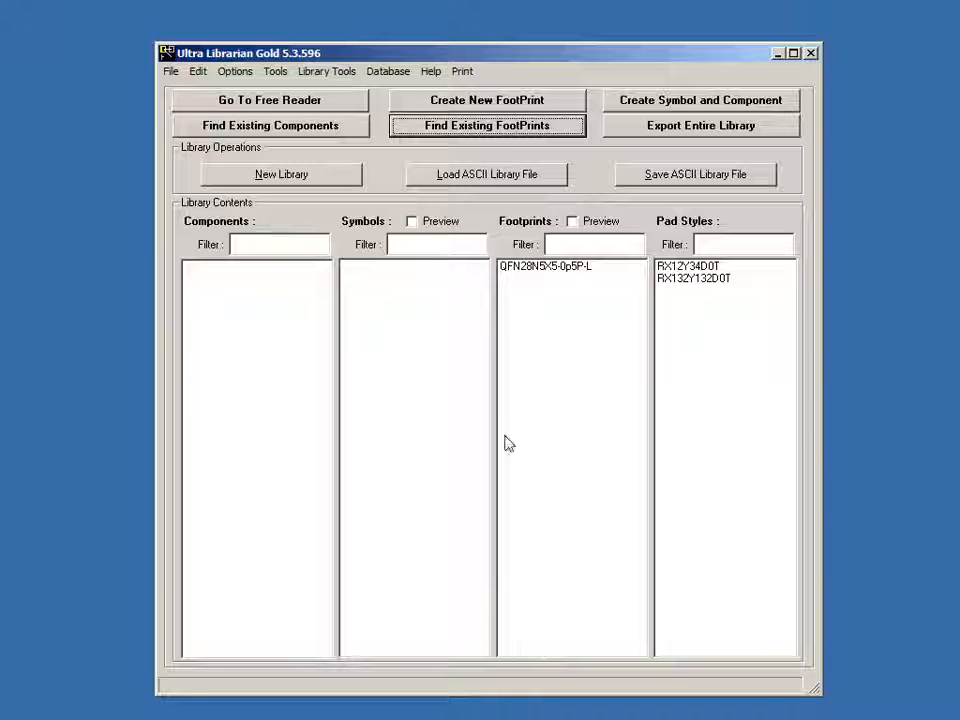
Open the existing component database using Accelerated Designs's online components as the source.
left_click(315, 132)
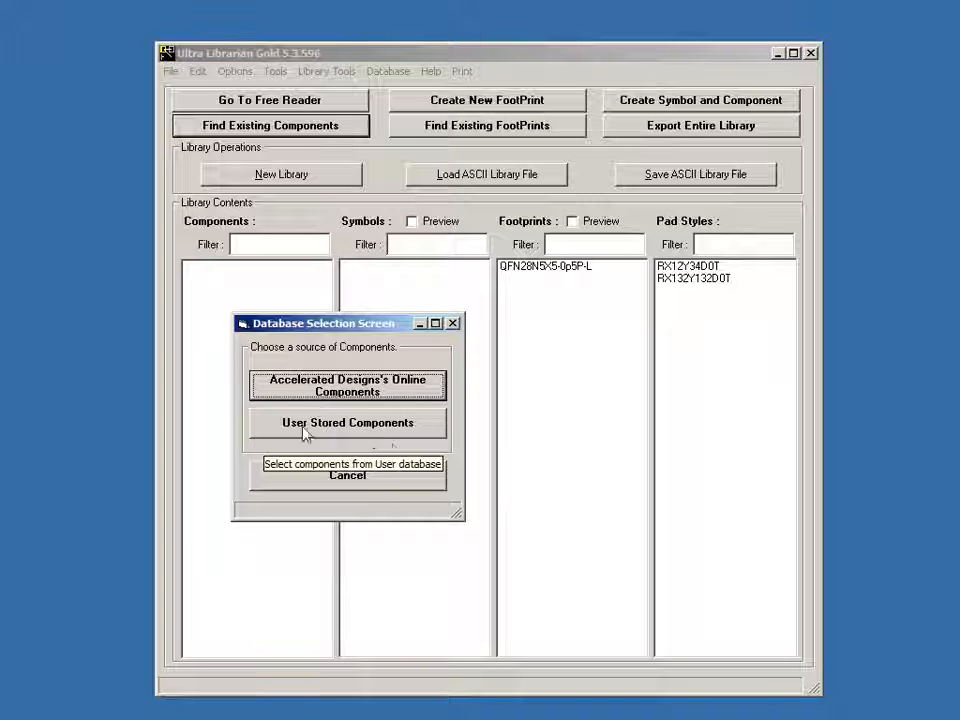
left_click(378, 391)
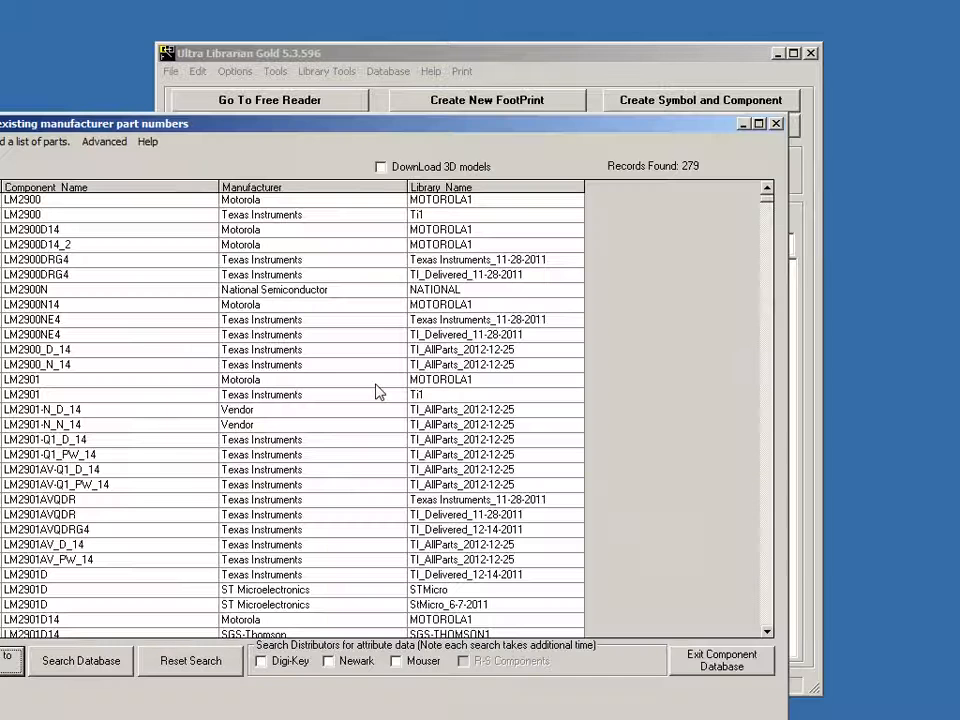
left_click_drag(246, 128, 356, 70)
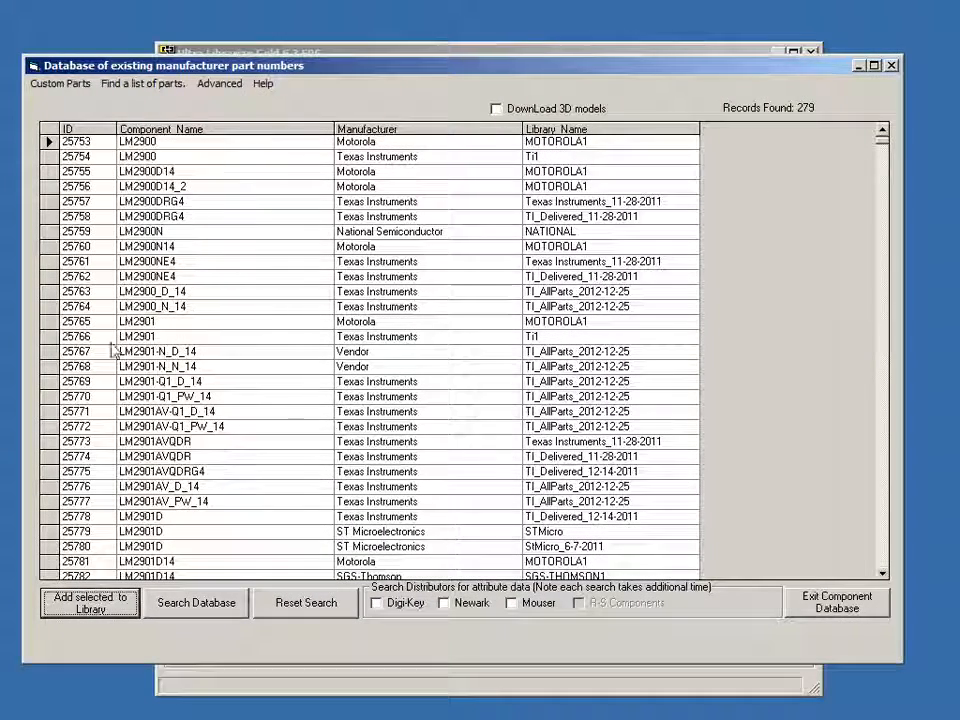
Search the database for component numbers starting with "lm31", returning at most 100 rows.
left_click(192, 604)
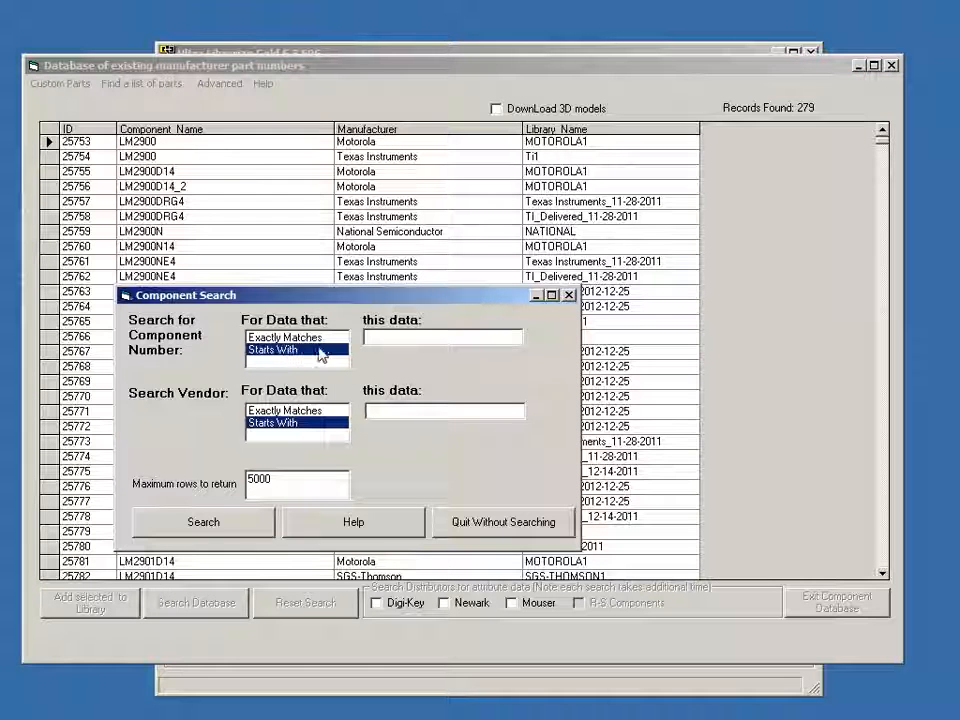
left_click(403, 338)
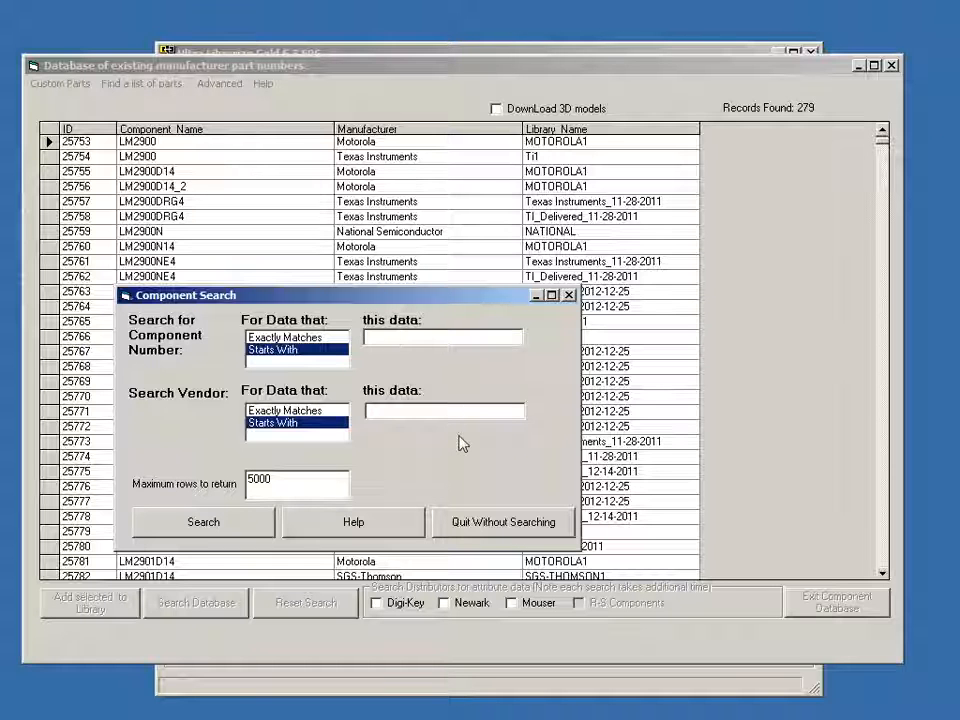
type("lm31")
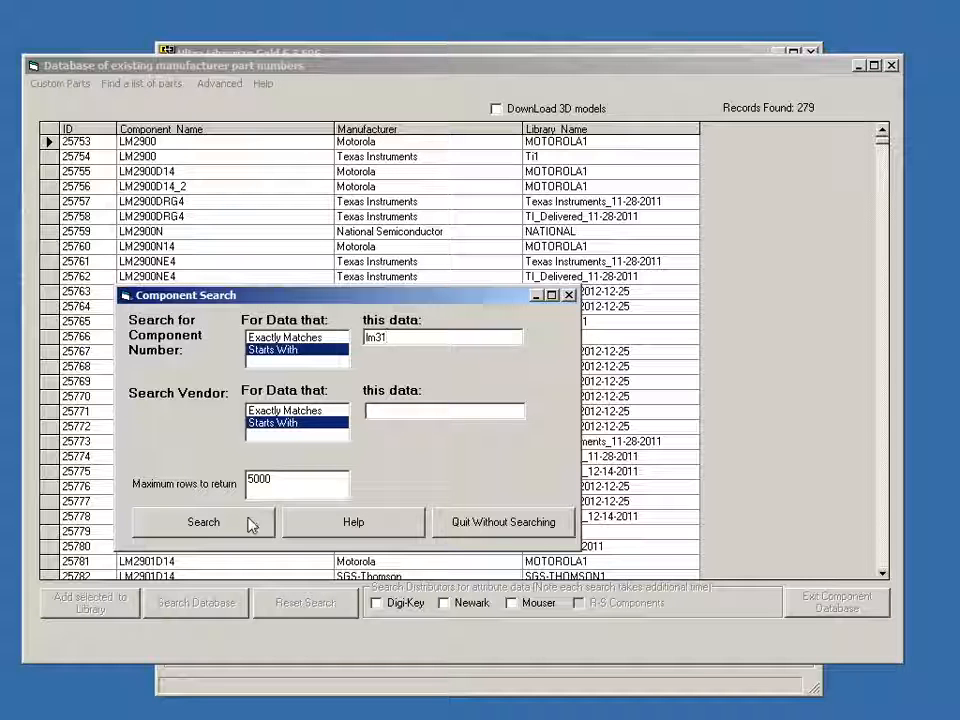
left_click_drag(285, 484, 214, 479)
type("100")
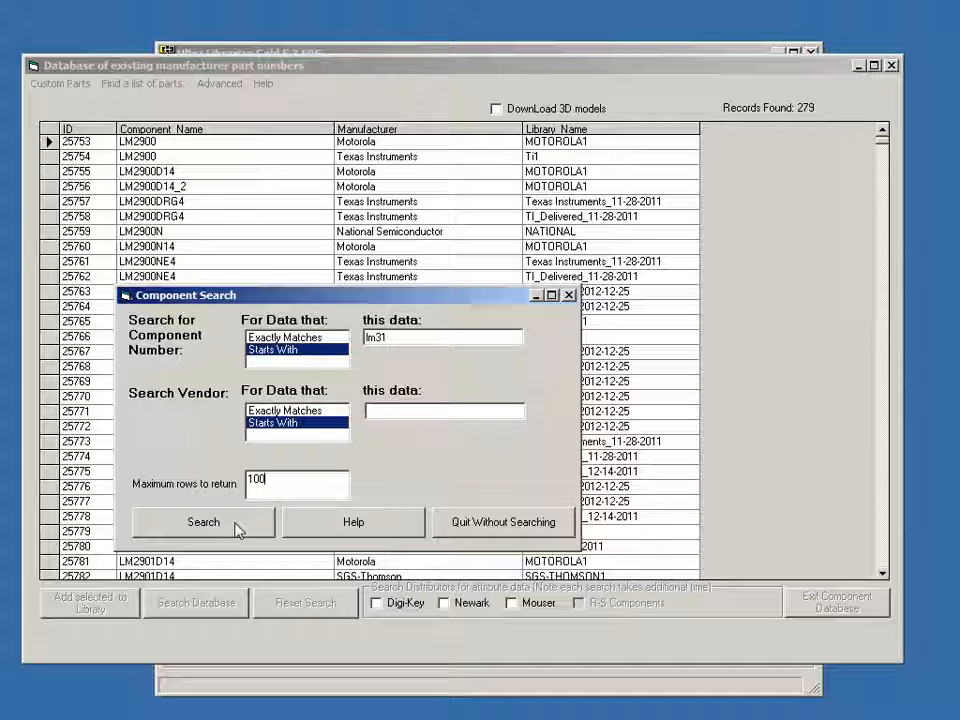
left_click(236, 527)
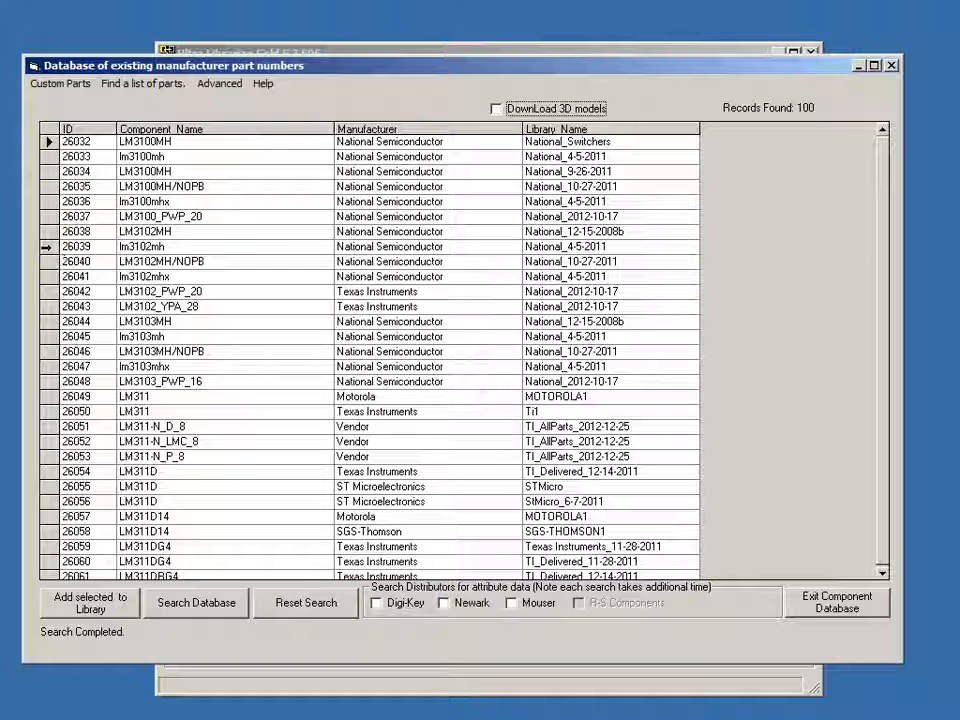
Add LM311-N_LMC_8 to the library with 3D model download and Digi-Key attribute data enabled, and exit the component database.
left_click(46, 246)
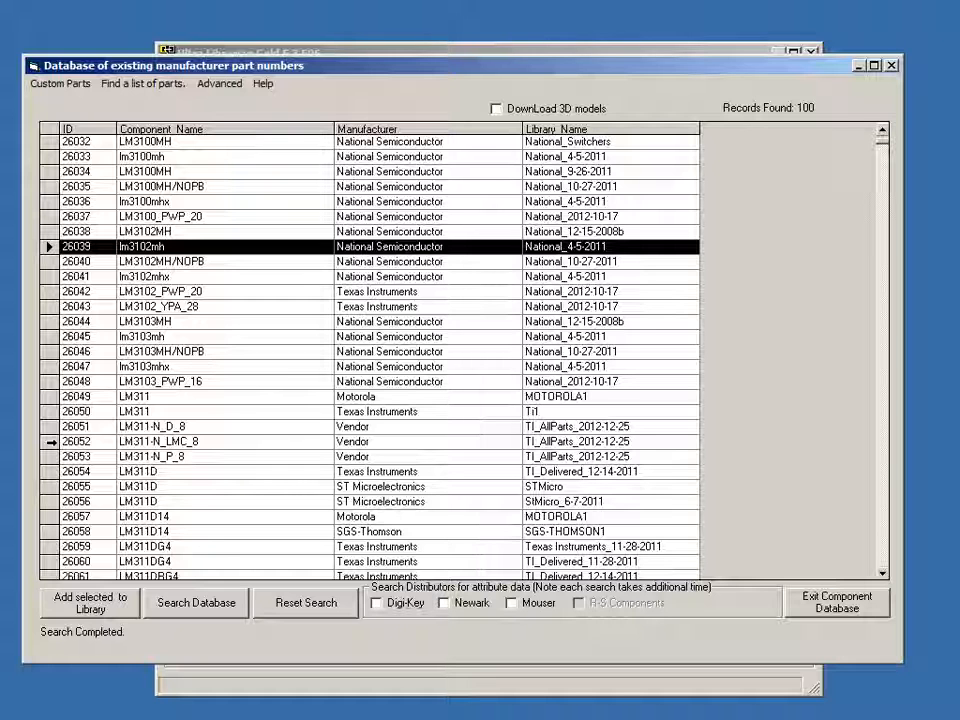
left_click(64, 441)
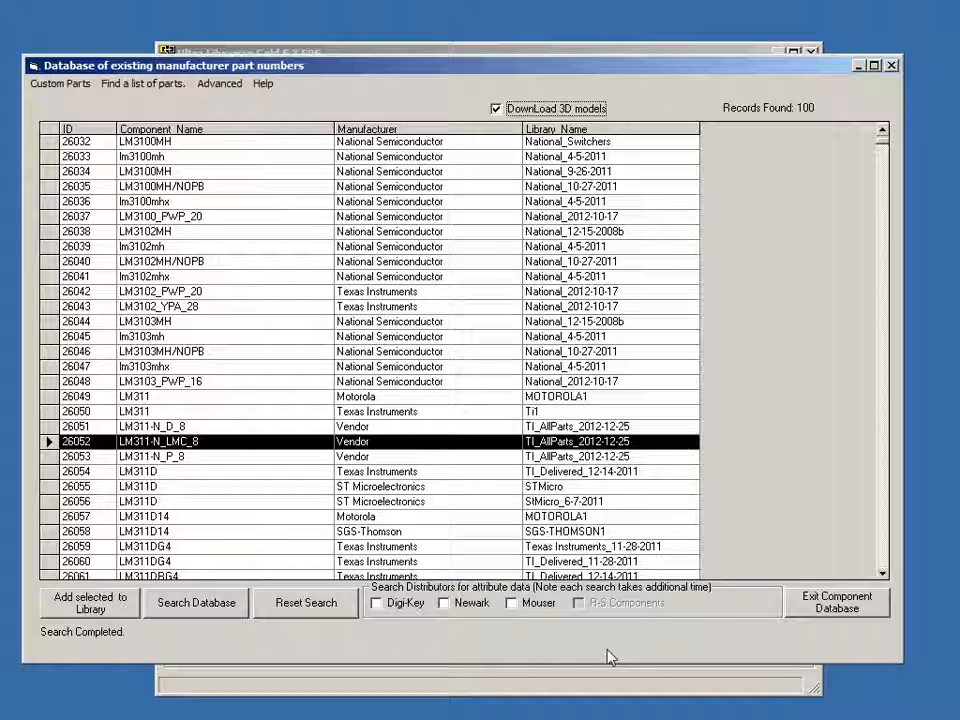
left_click(376, 603)
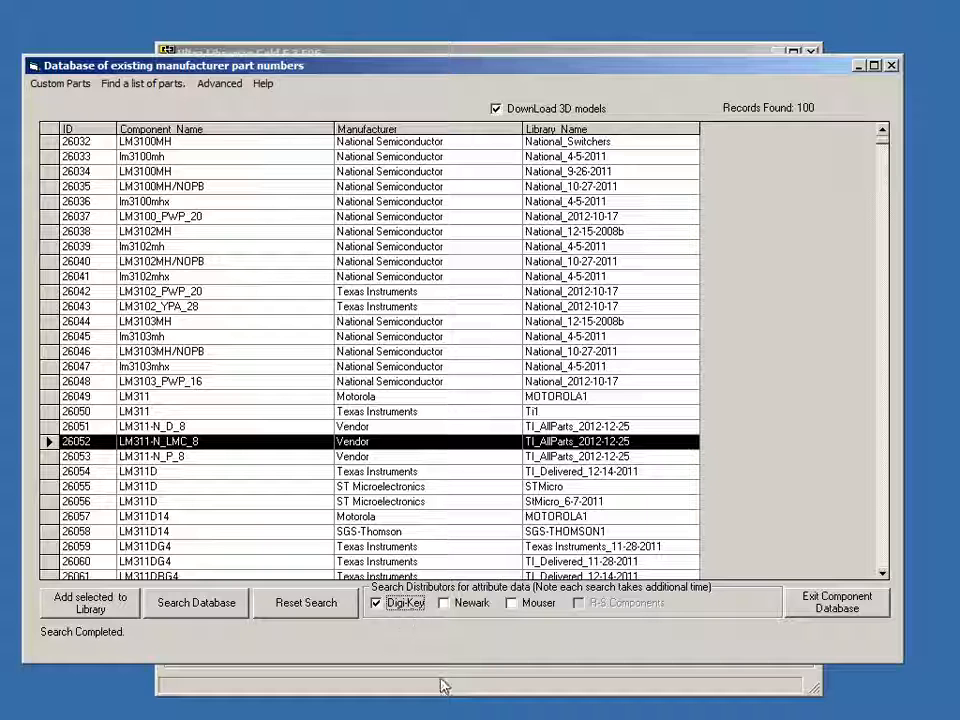
left_click(120, 612)
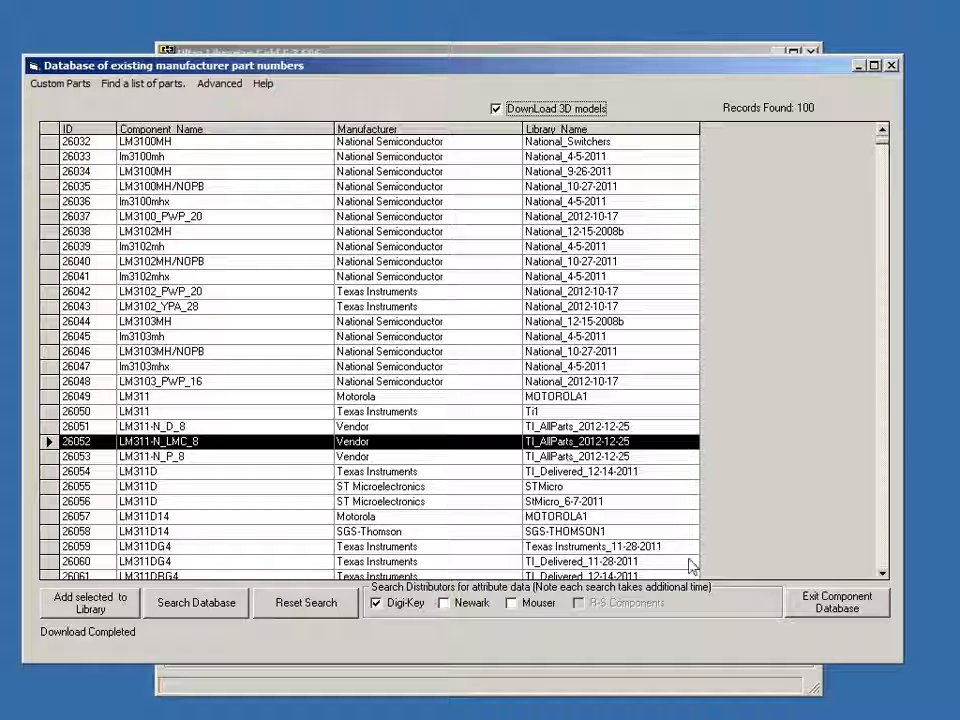
left_click(826, 606)
Open the LM311-N_LMC_8 component from the library for editing, view its footprint and symbol details, and close it.
double_click(219, 270)
left_click(433, 268)
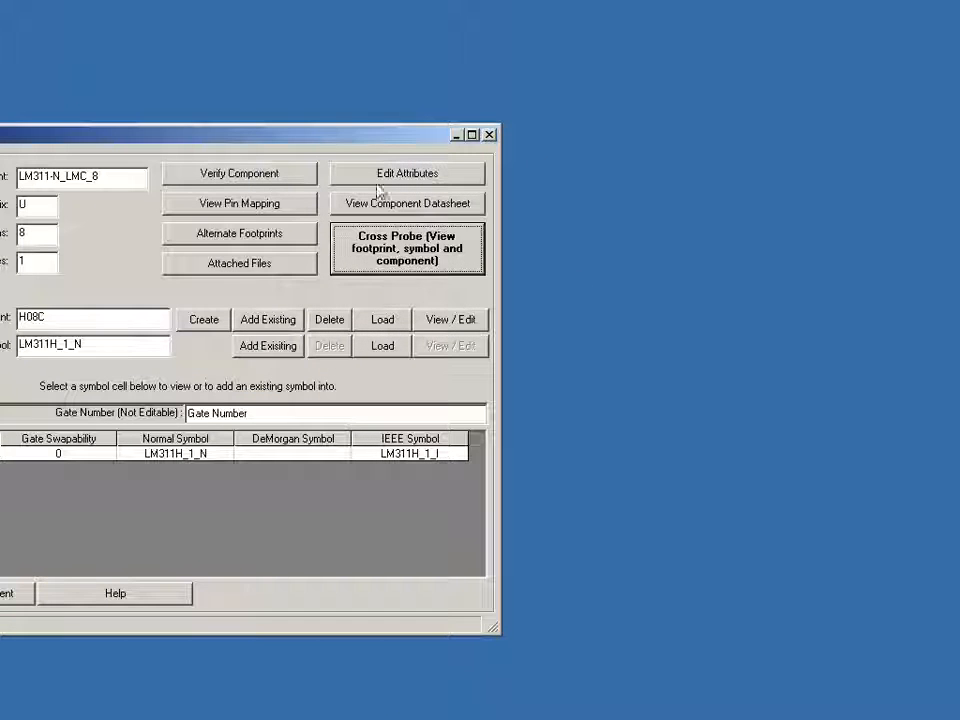
left_click_drag(400, 148, 649, 100)
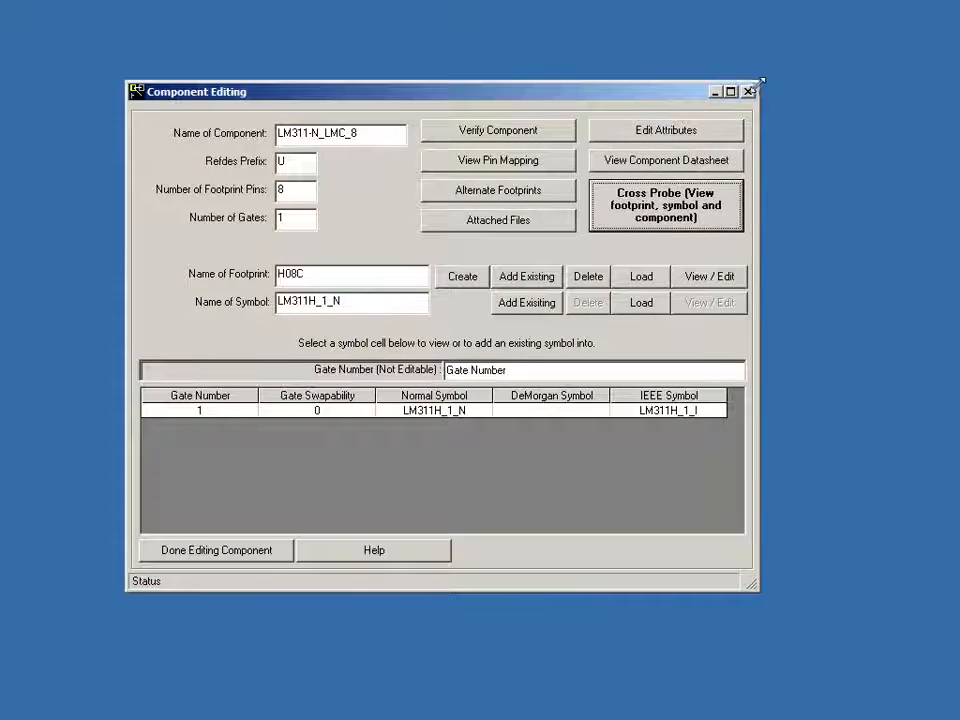
left_click(747, 91)
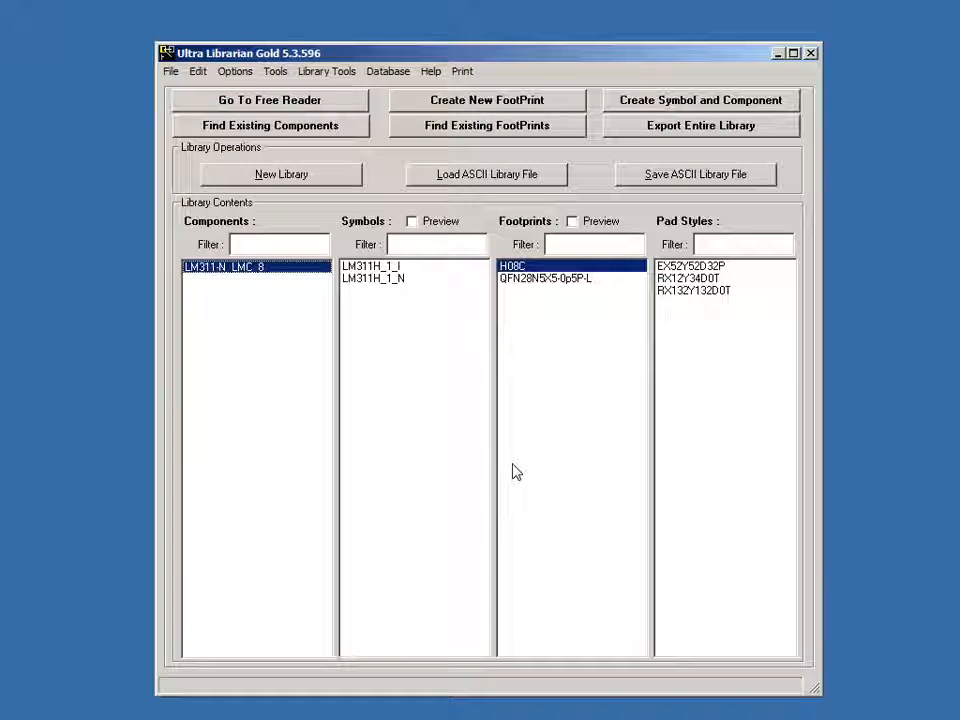